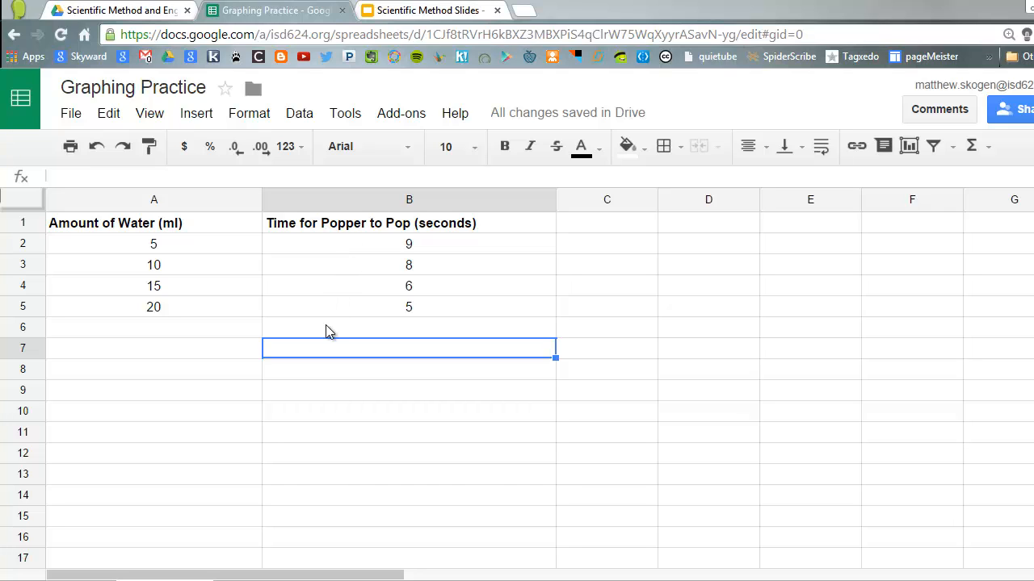
Step: Start a new chart from the water amounts and popping times in cells A2:B5
click(369, 309)
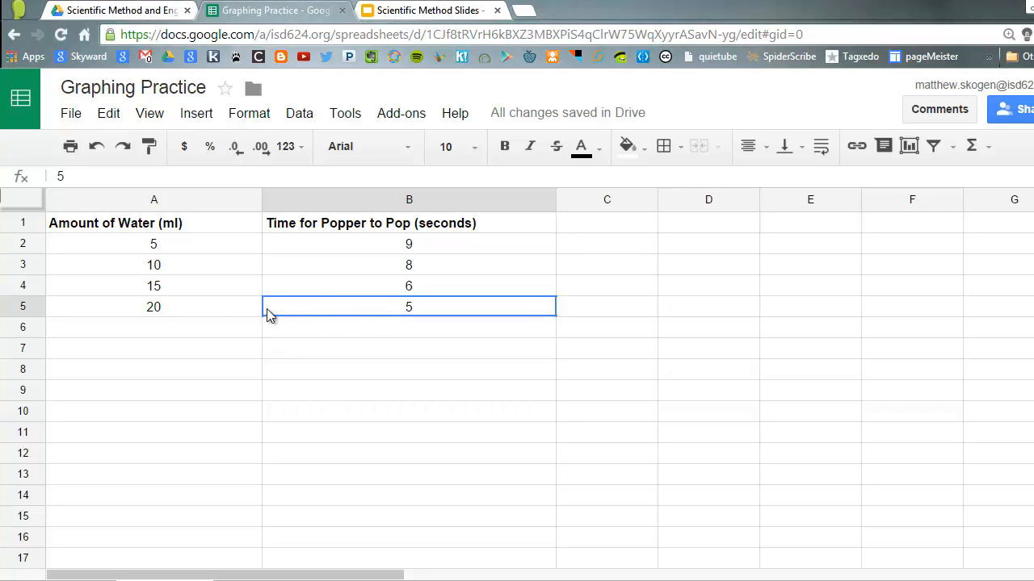
drag(266, 309, 148, 247)
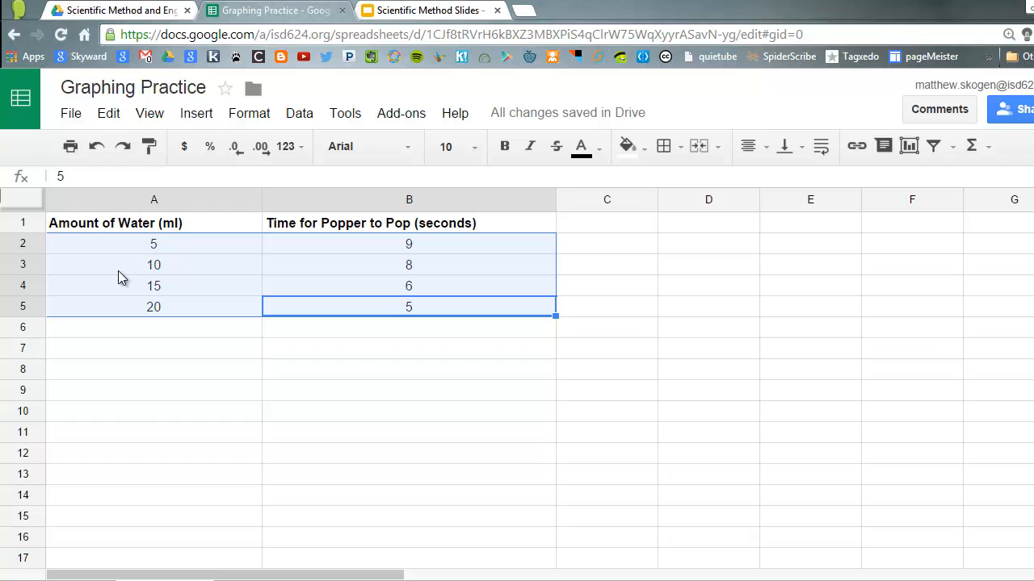
click(196, 114)
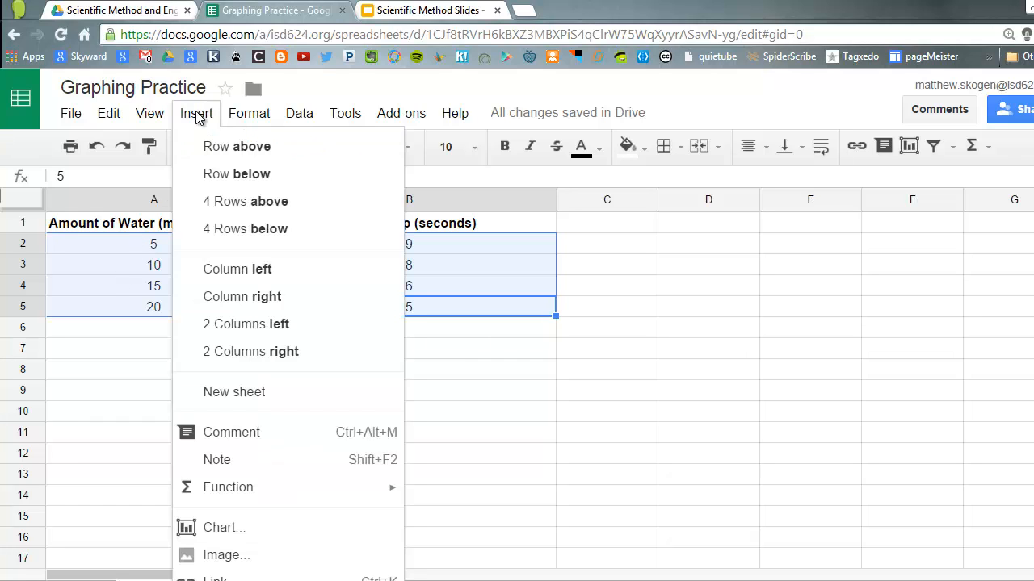
click(226, 529)
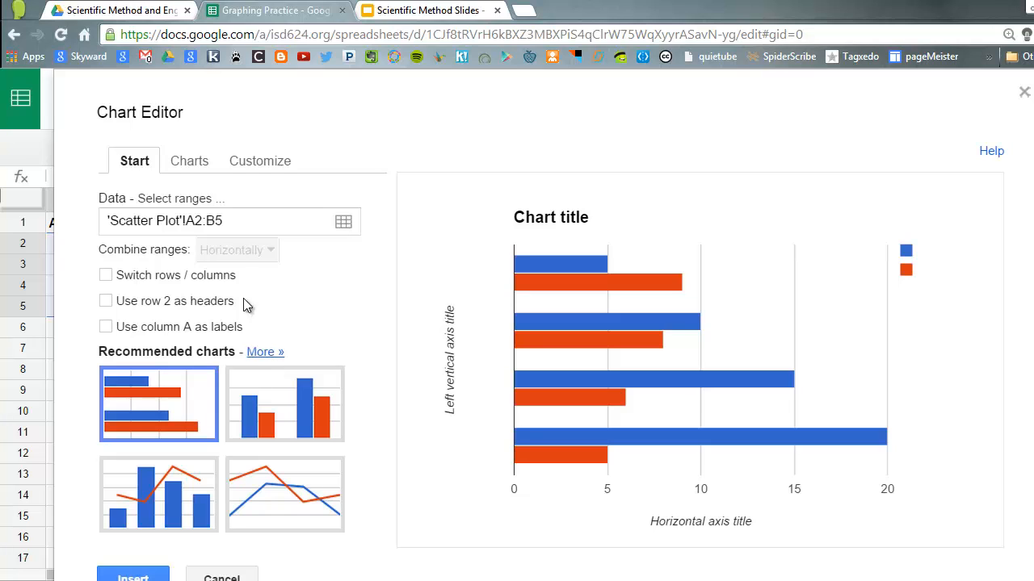
Step: Change the chart type to the standard scatter chart
click(185, 165)
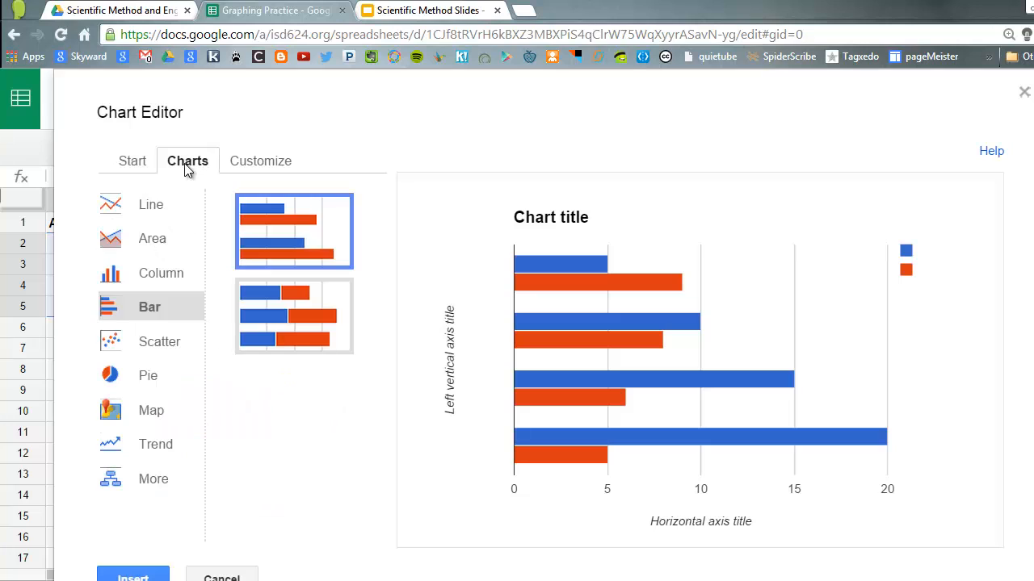
click(158, 345)
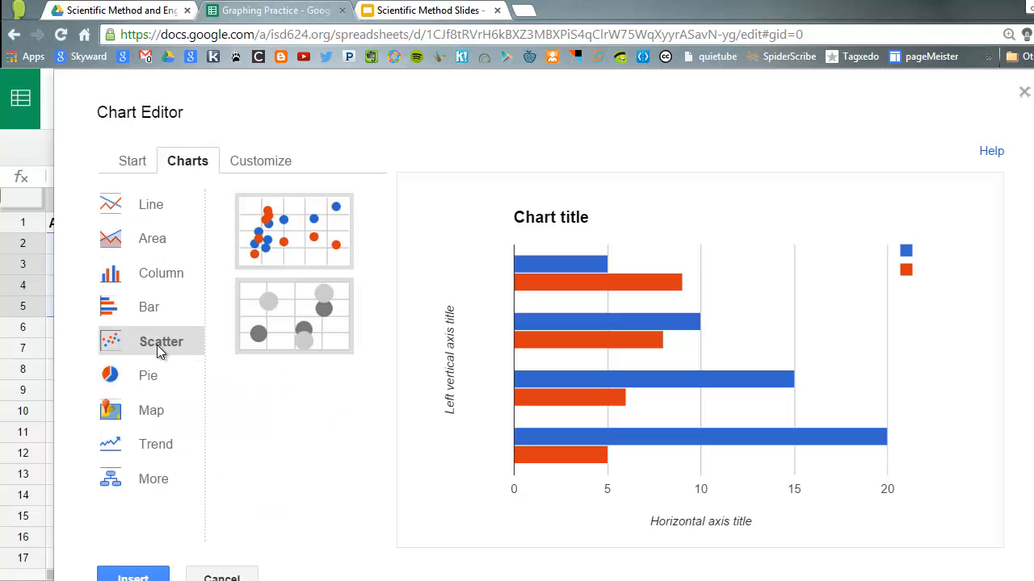
click(309, 224)
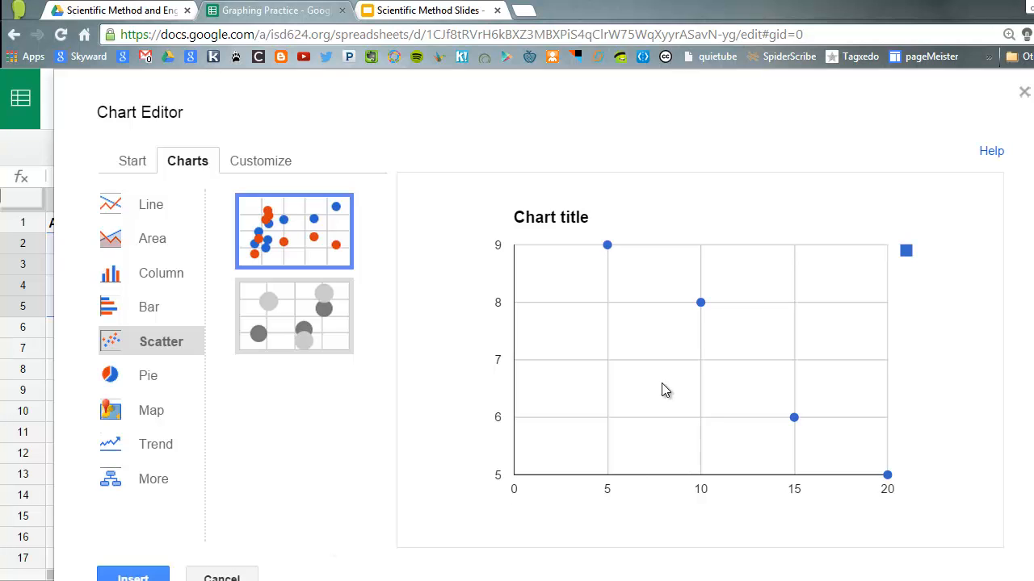
Step: Customize the scatter chart by setting the horizontal axis title to "Amount of Water (ml)"
click(245, 167)
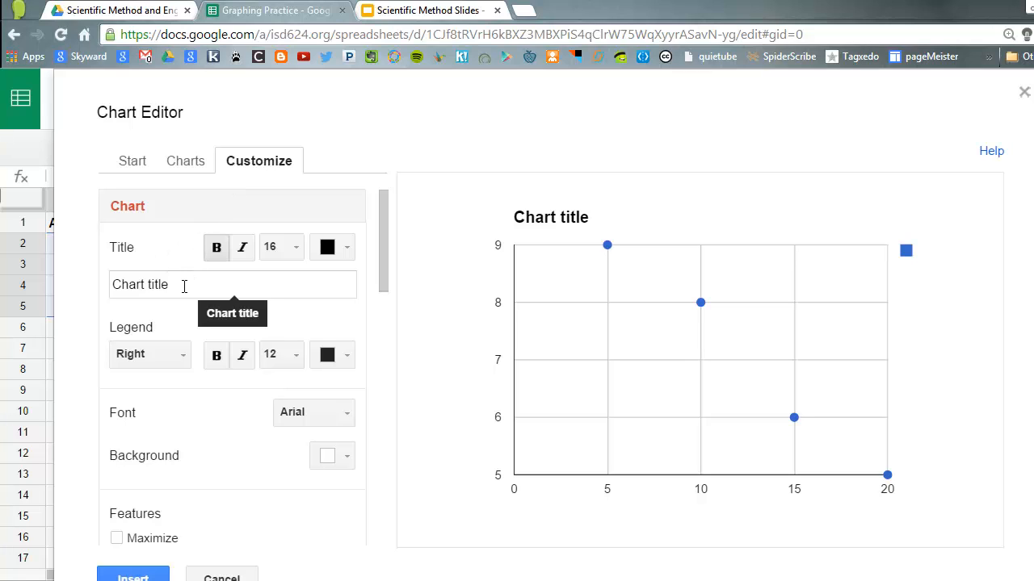
drag(184, 286, 86, 293)
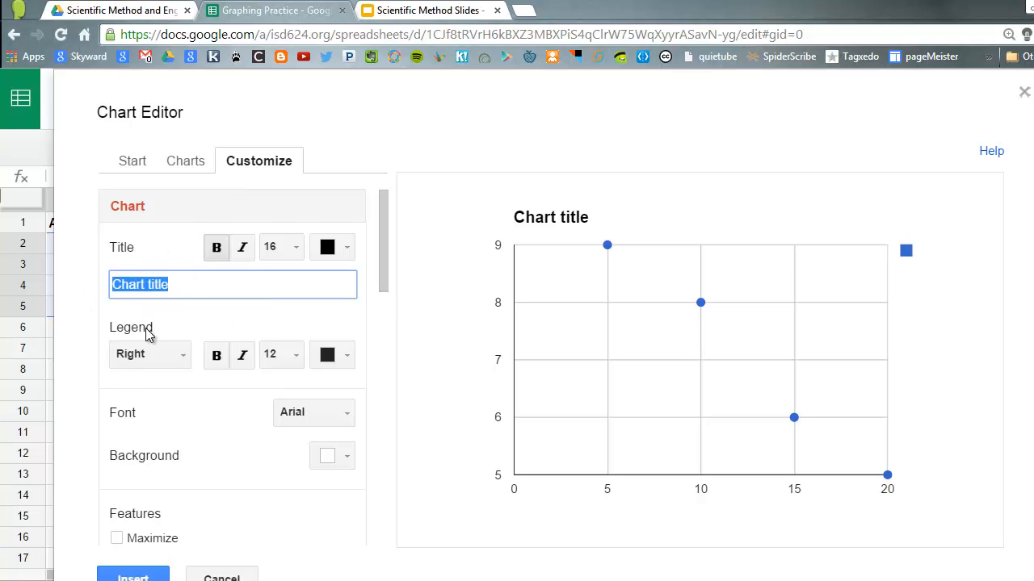
scroll(232, 282, down, 1)
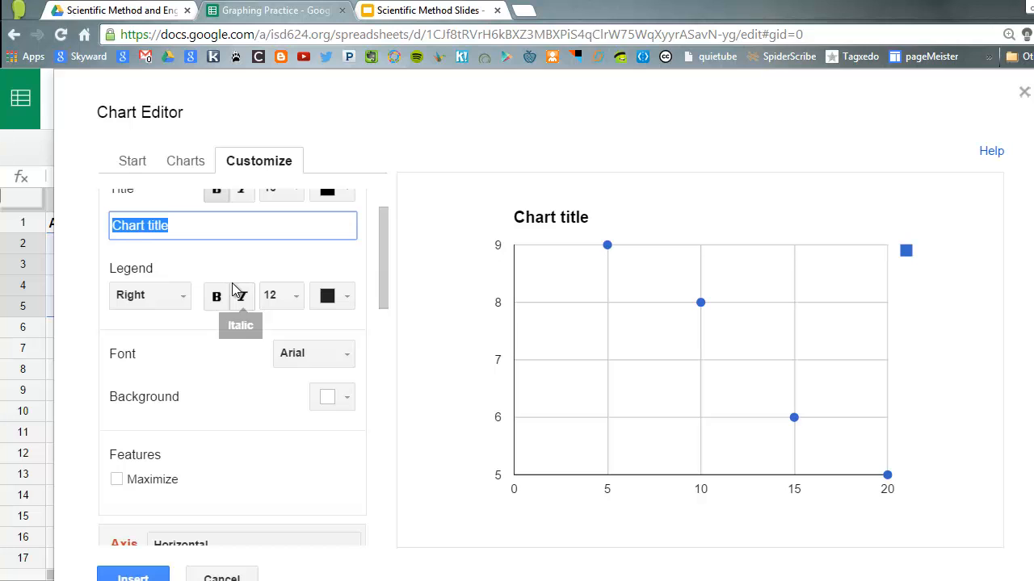
scroll(198, 368, down, 3)
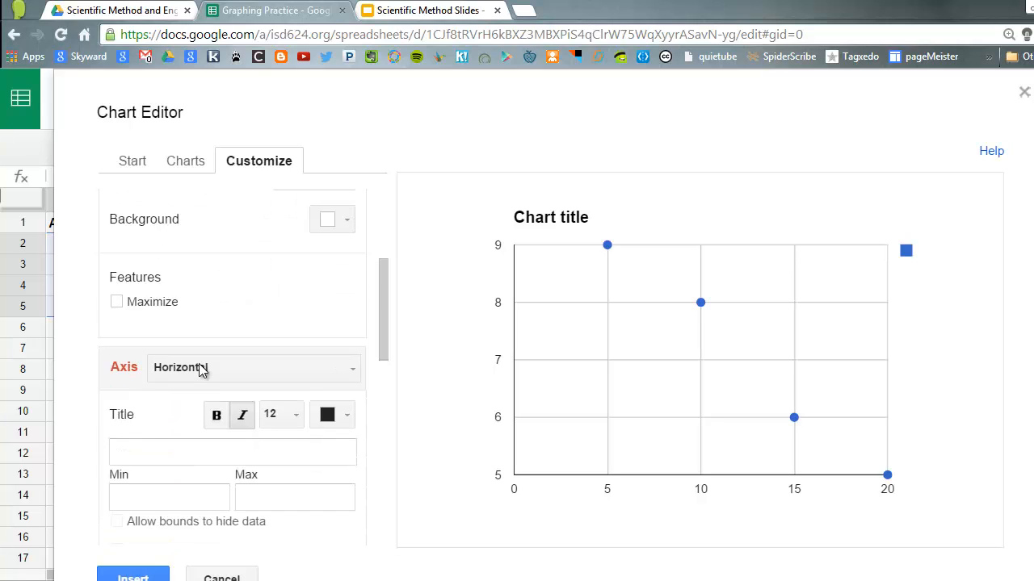
scroll(199, 367, down, 1)
drag(103, 307, 192, 305)
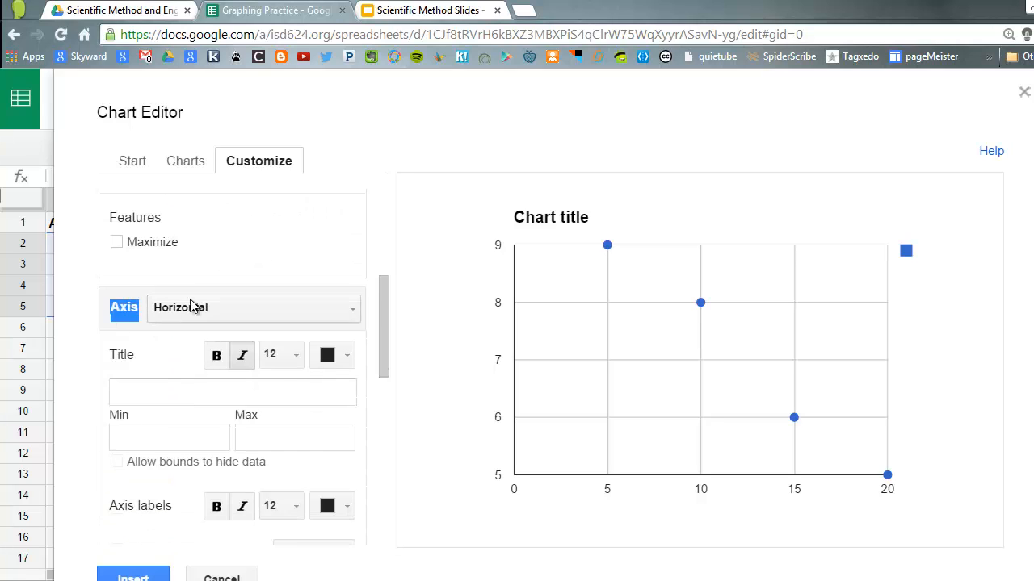
click(246, 320)
click(231, 352)
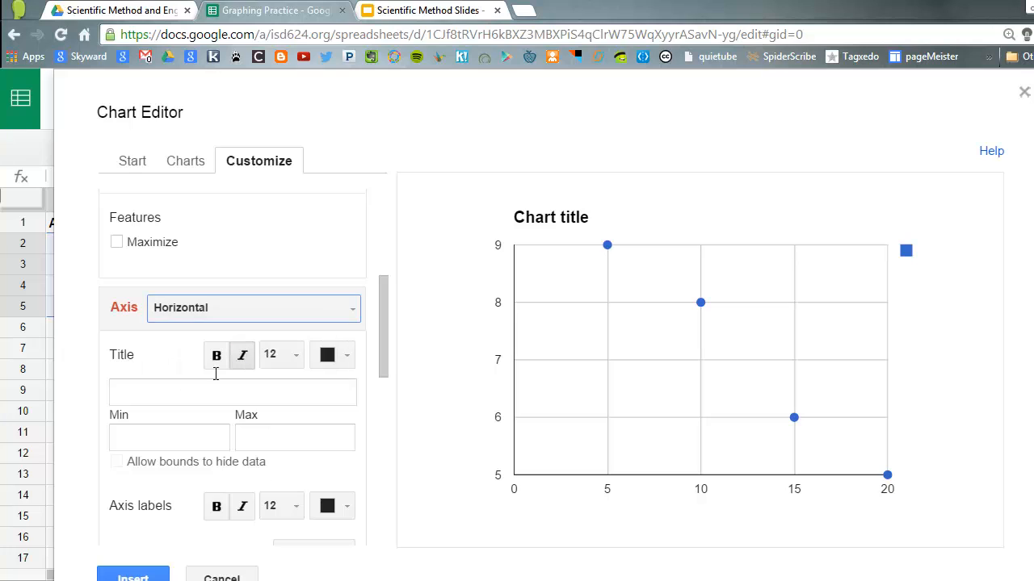
click(153, 396)
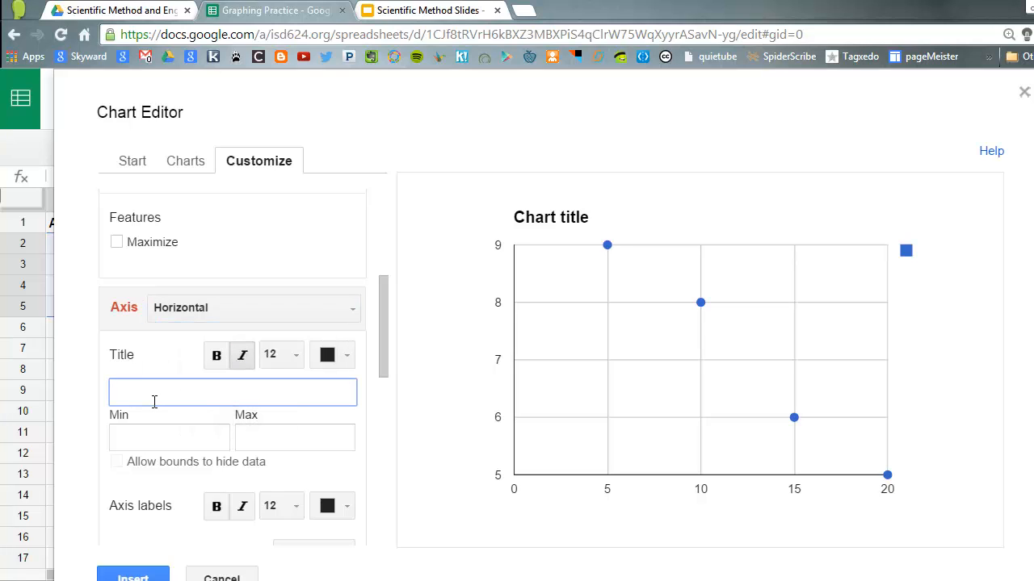
text(Amount of Water)
text((ml))
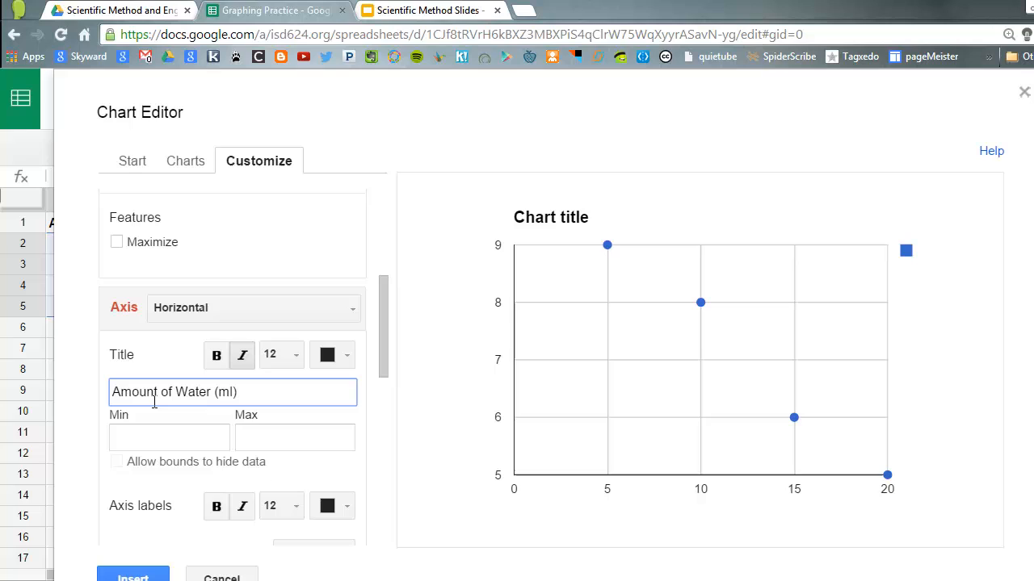
Step: Set the left vertical axis title to "Time to Pop (seconds)"
click(281, 317)
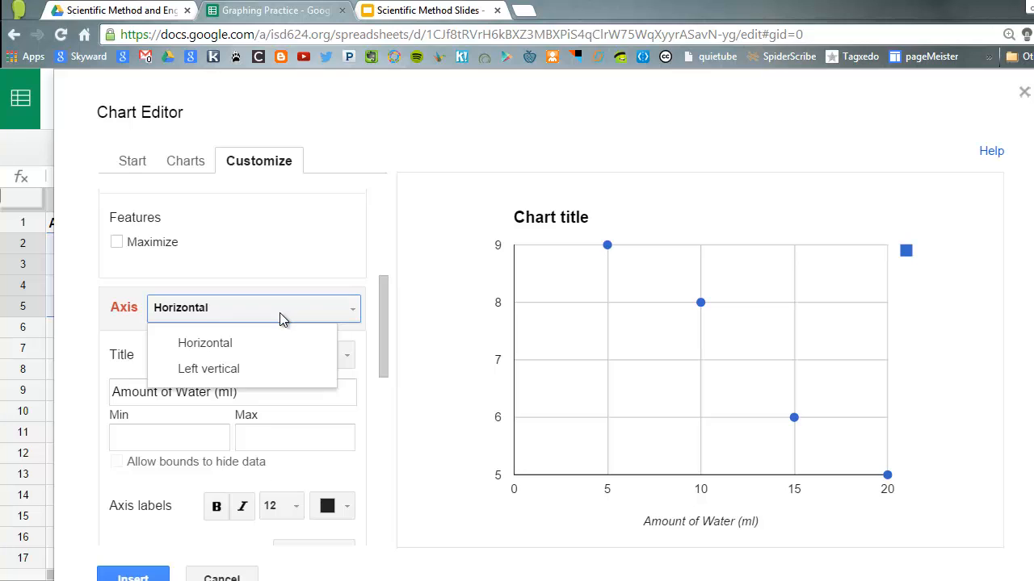
click(223, 370)
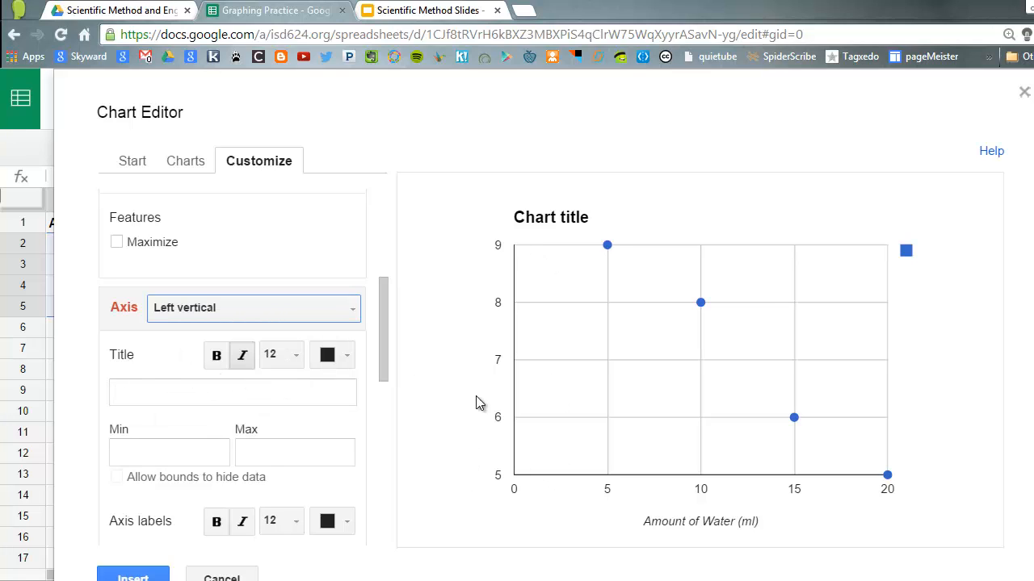
click(193, 396)
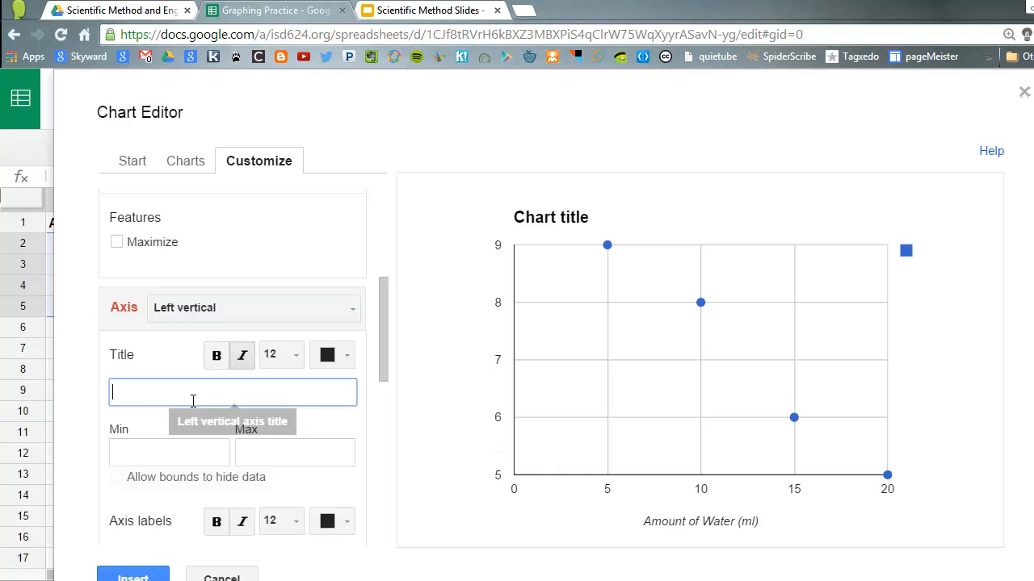
text(Time)
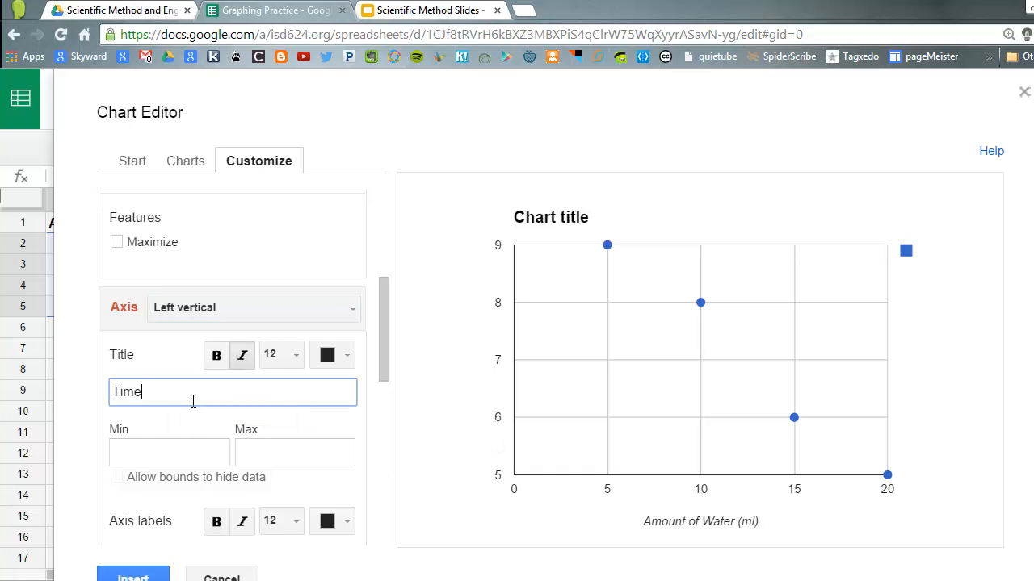
text( to Pop (seconds))
Step: Set the left vertical axis range to a minimum of 0 and a maximum of 10
scroll(206, 396, down, 1)
click(190, 422)
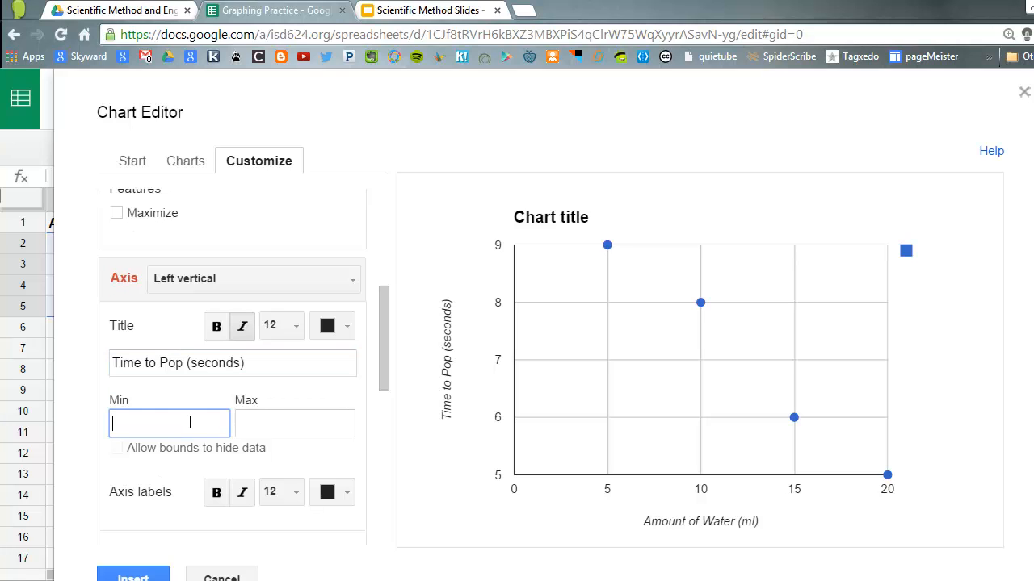
text(0)
click(282, 420)
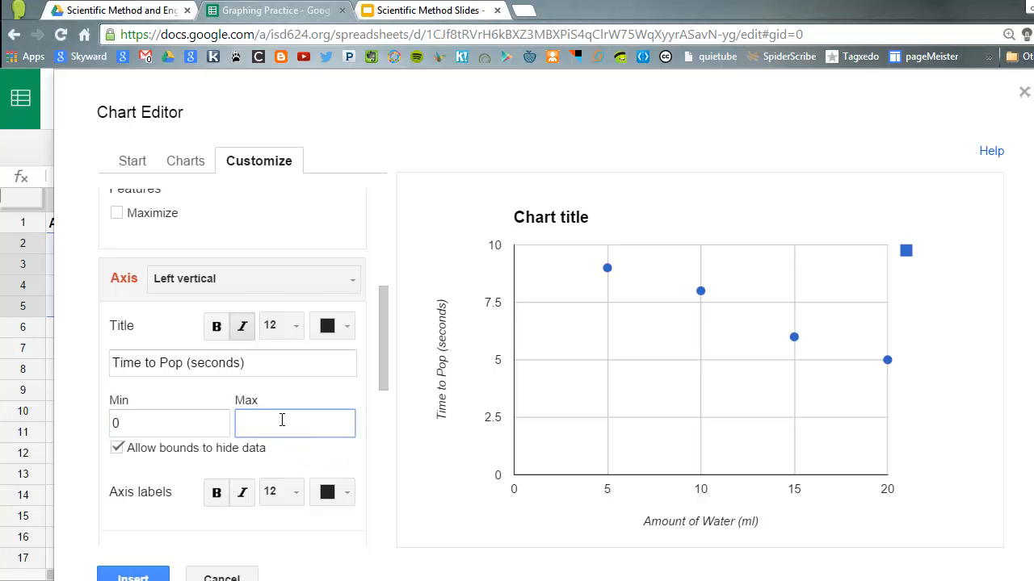
text(10)
click(307, 390)
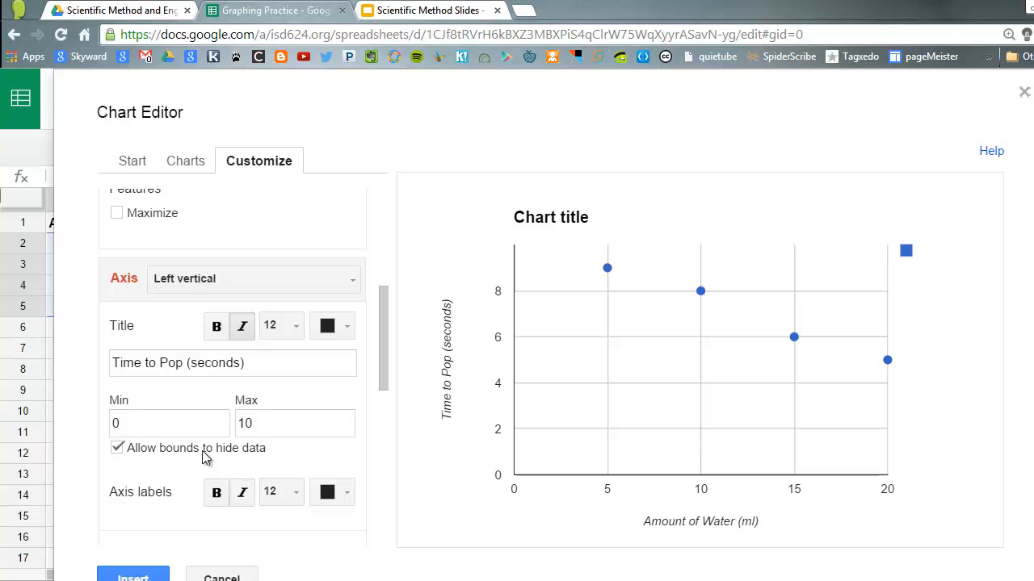
Step: Add a linear trendline to data series 1 and insert the finished scatter chart into the sheet
scroll(198, 471, down, 1)
scroll(194, 465, down, 3)
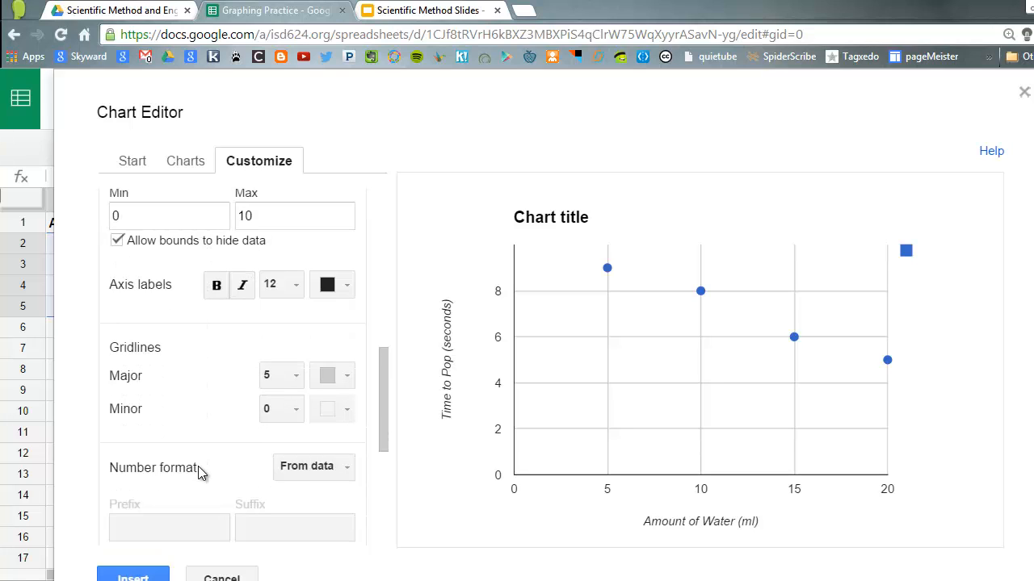
scroll(193, 425, down, 5)
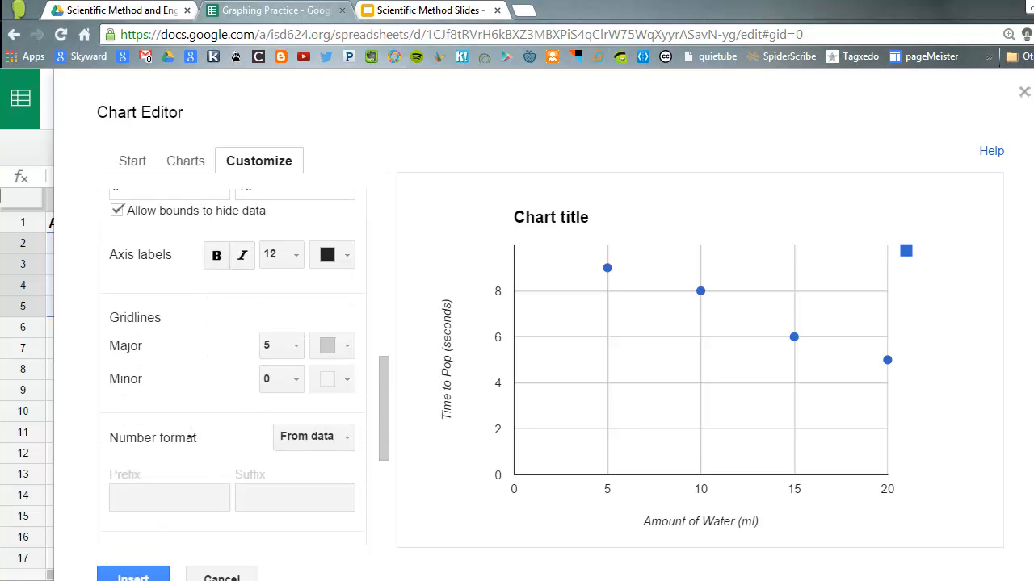
scroll(189, 433, down, 1)
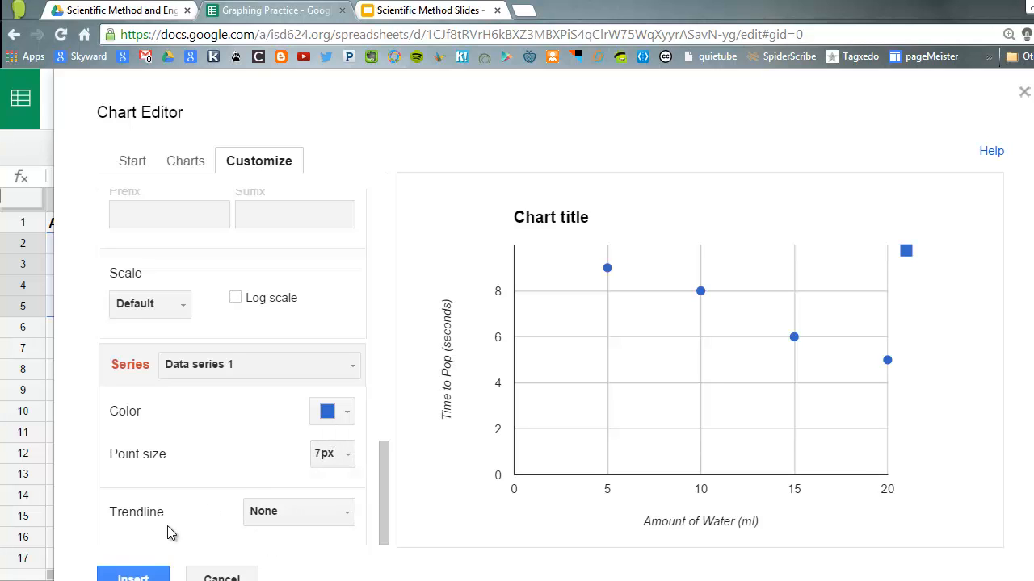
click(267, 516)
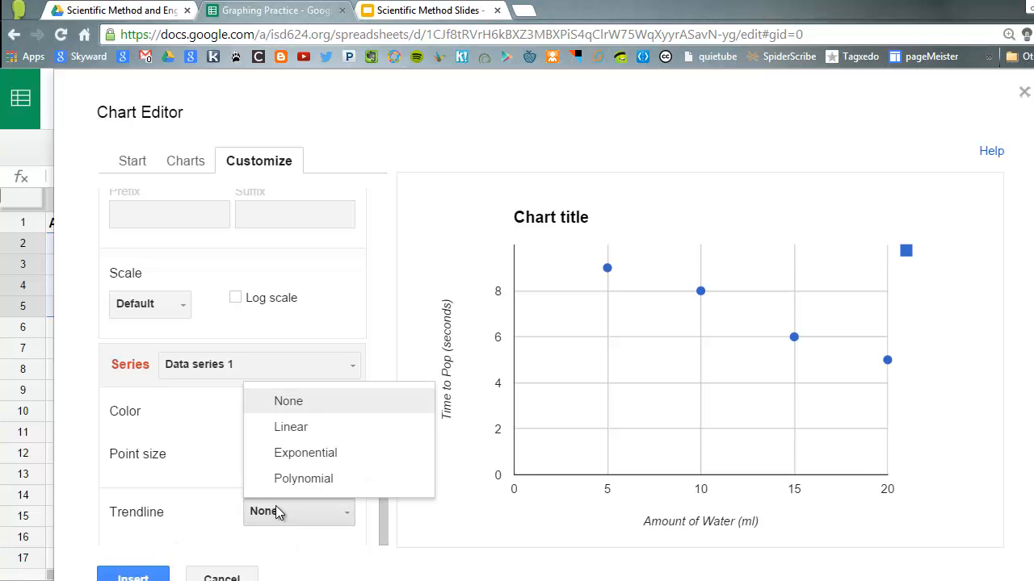
click(306, 437)
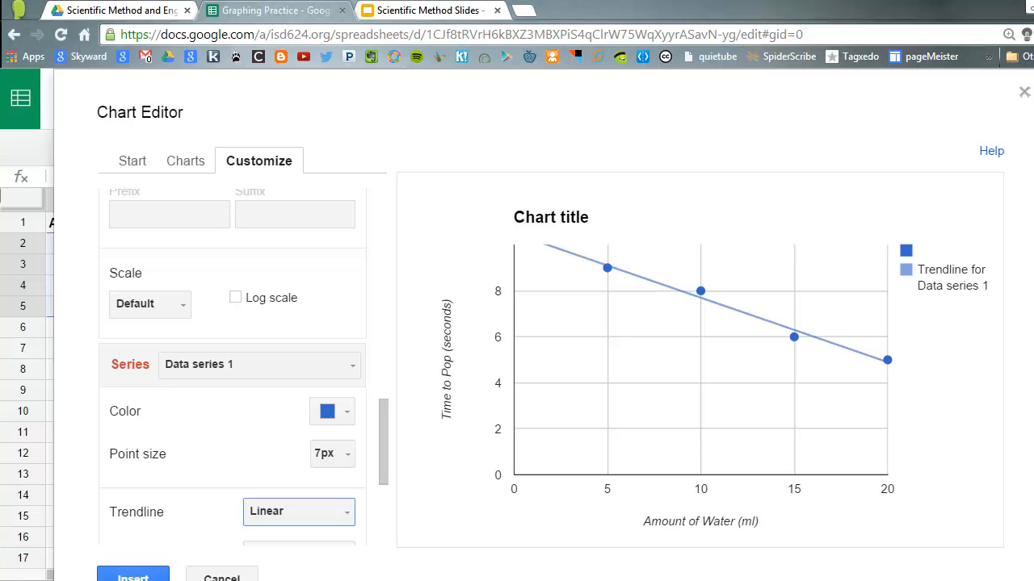
click(133, 577)
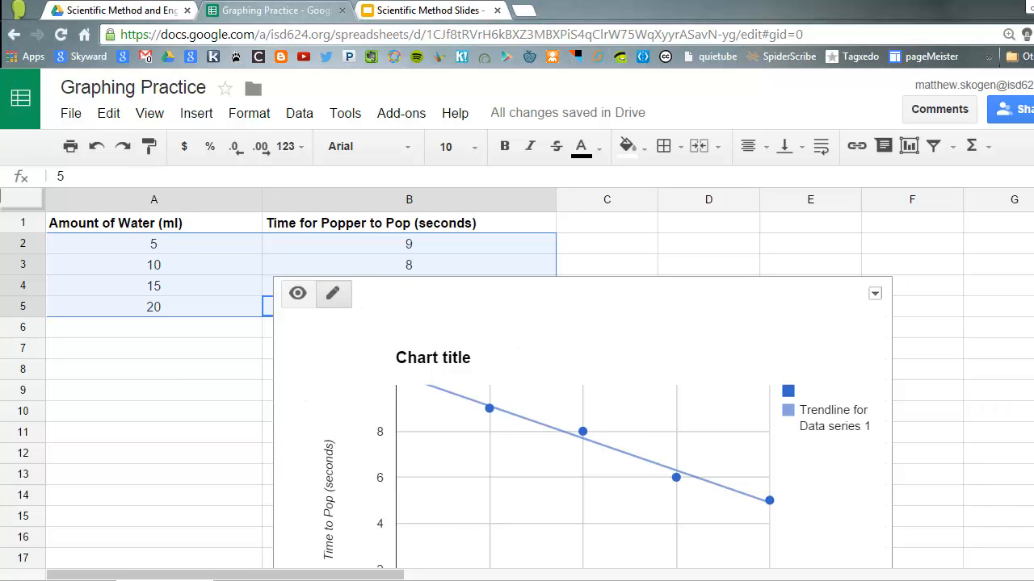
Step: On the Bar Graph sheet, start a chart from the battery data in A2:B5 and choose the recommended column chart
click(258, 579)
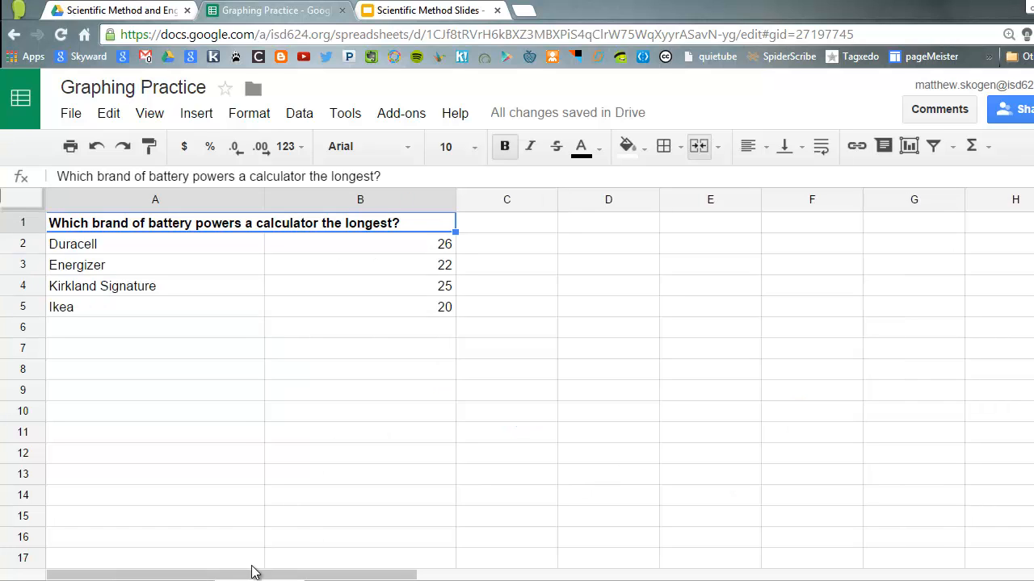
click(210, 344)
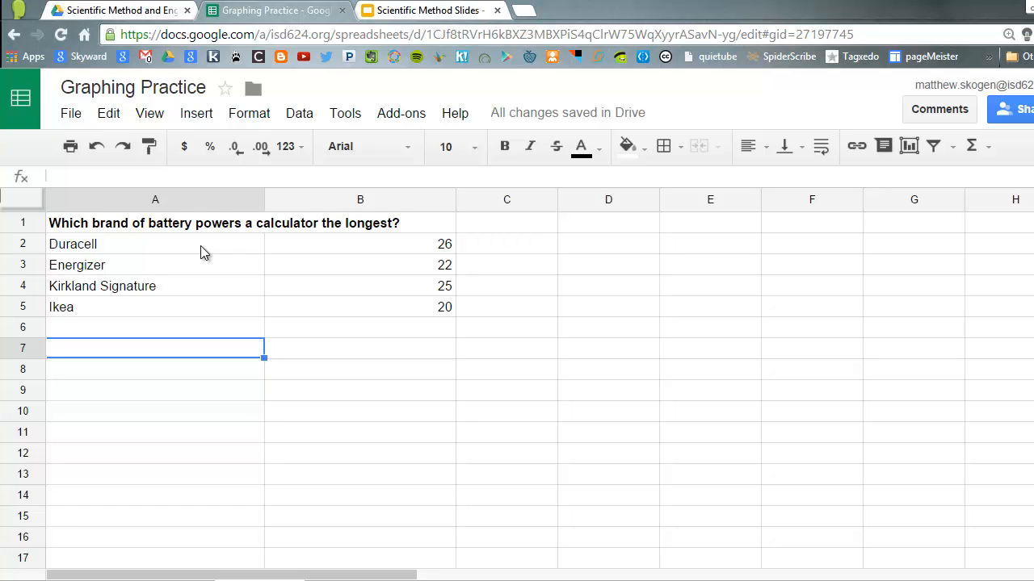
drag(200, 245, 396, 310)
click(209, 115)
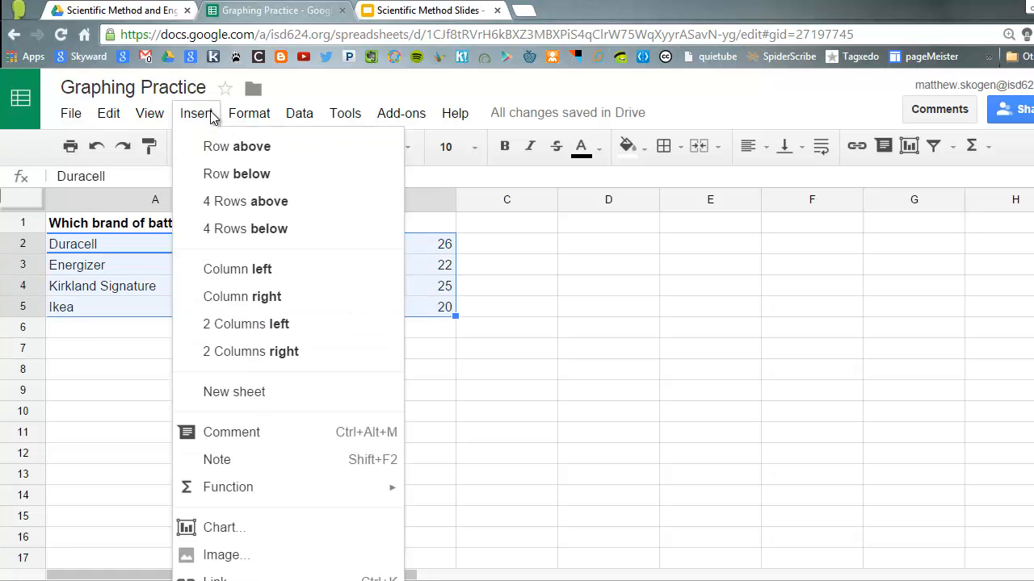
click(204, 528)
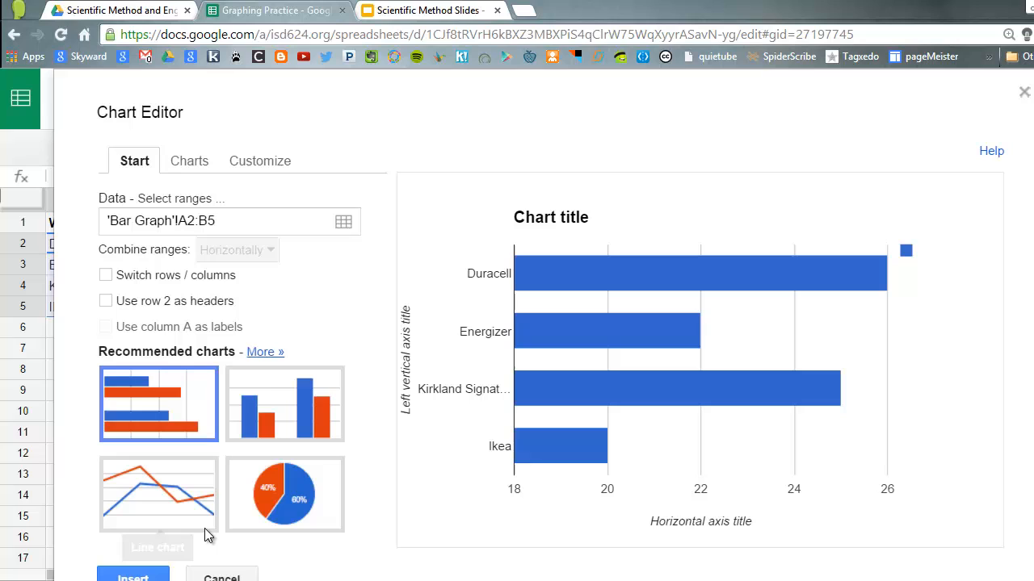
click(289, 403)
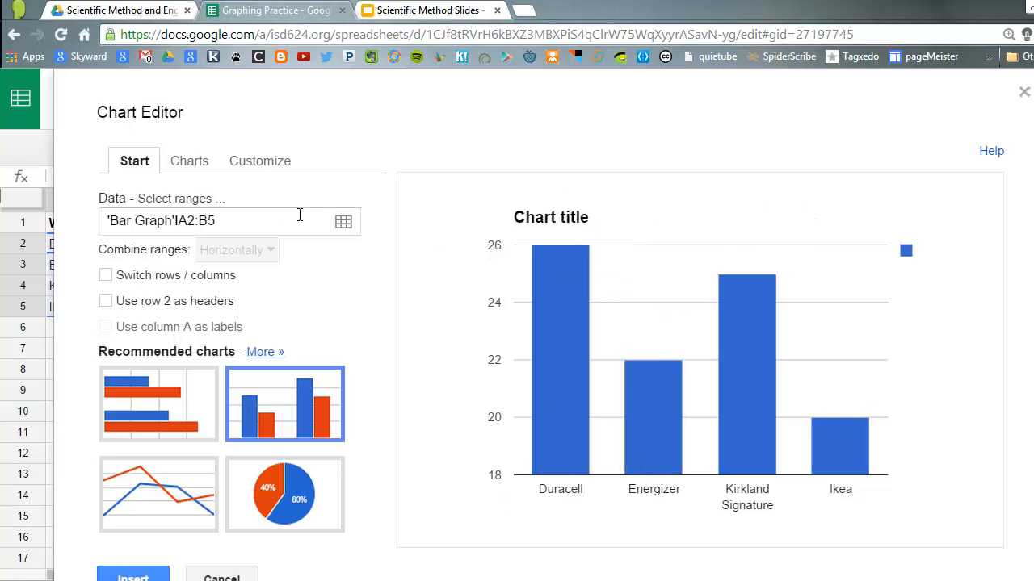
Step: Set the column chart's horizontal axis title to "Brand of Battery"
click(264, 164)
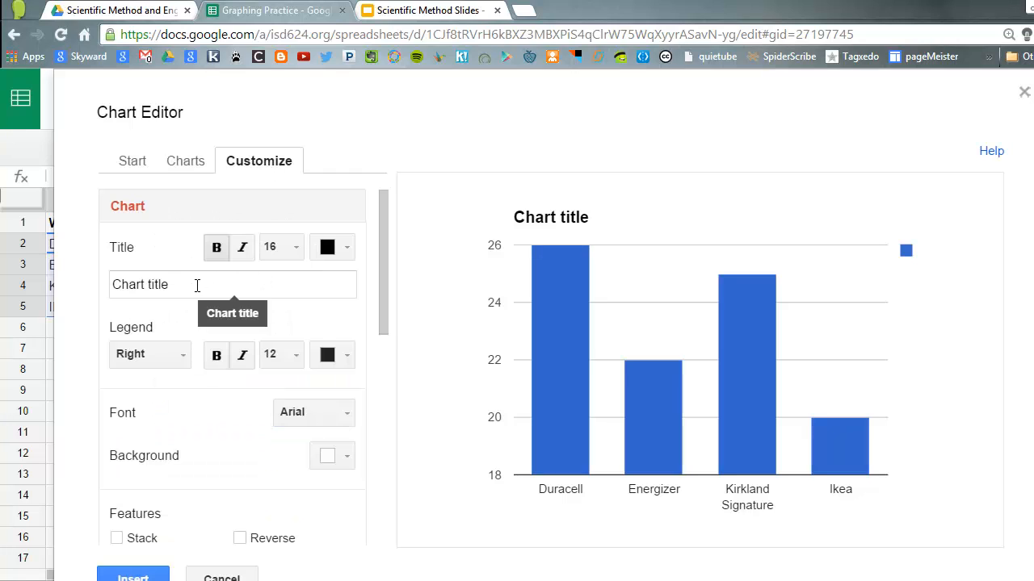
drag(199, 286, 76, 288)
scroll(226, 396, down, 1)
scroll(227, 392, down, 5)
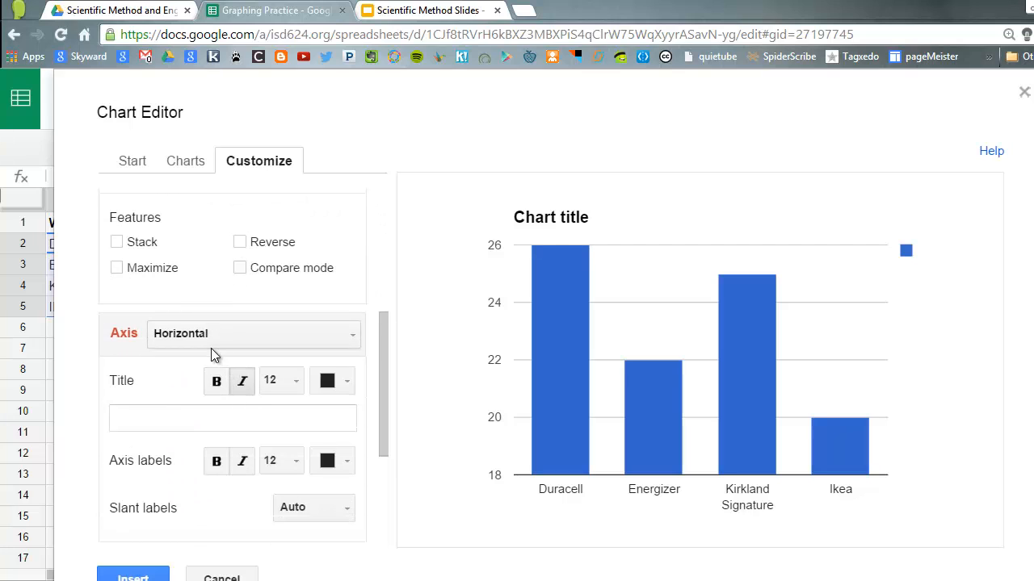
click(221, 419)
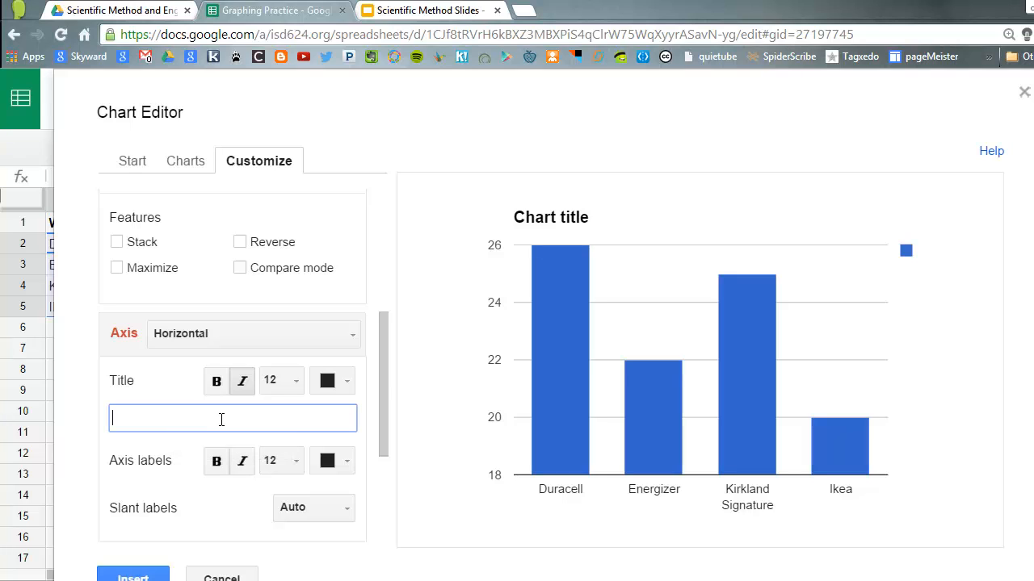
text(Brand of Batter)
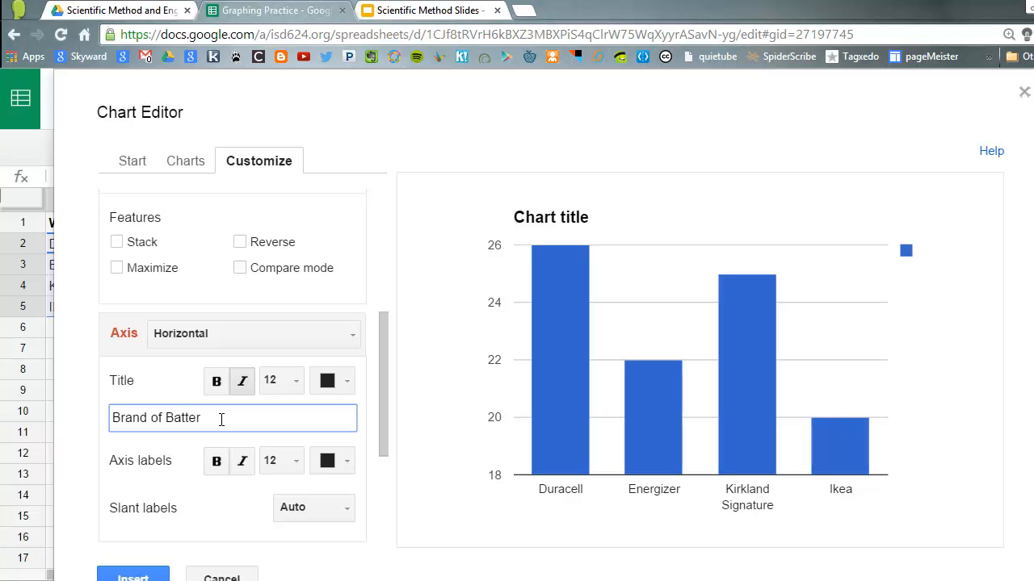
text(y)
Step: Set the column chart's left vertical axis title to "Time it powered calculator (Days)"
click(284, 328)
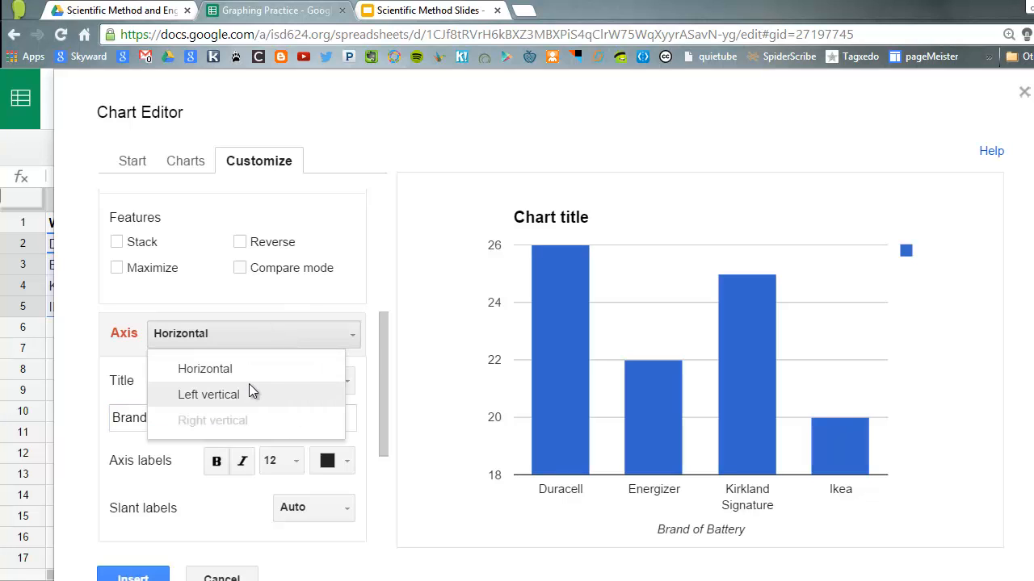
click(249, 393)
click(150, 416)
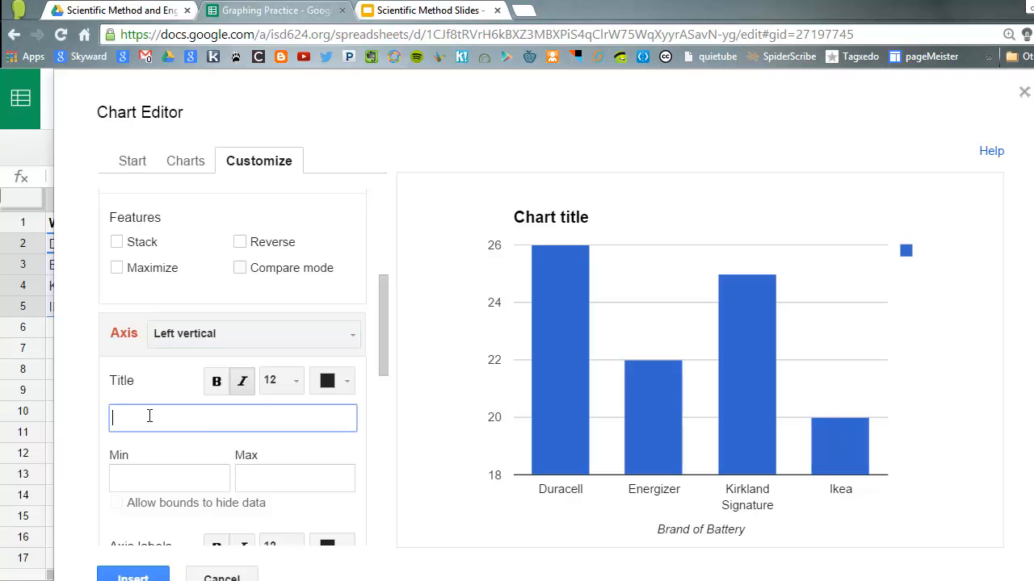
text(Time it powered calculator)
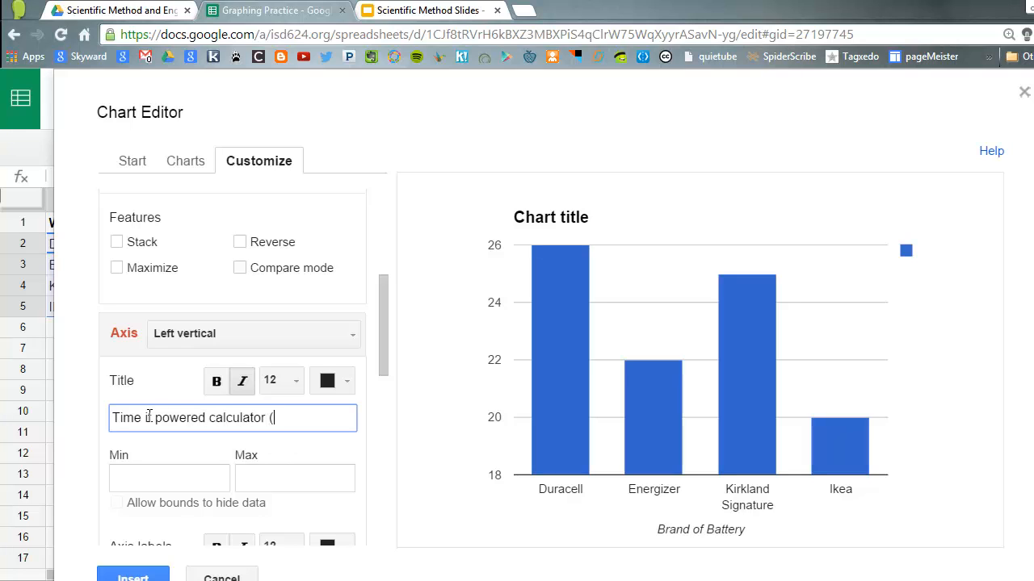
text( (Days)
key(BackSpace)
text(ys))
click(350, 442)
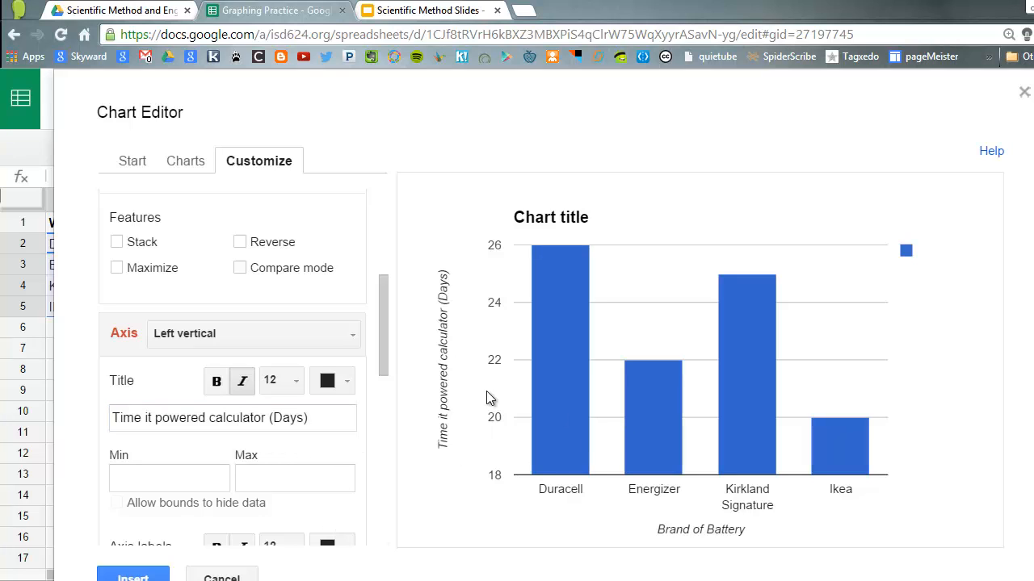
Step: Insert the finished column chart into the Bar Graph sheet and copy the chart
scroll(244, 478, down, 5)
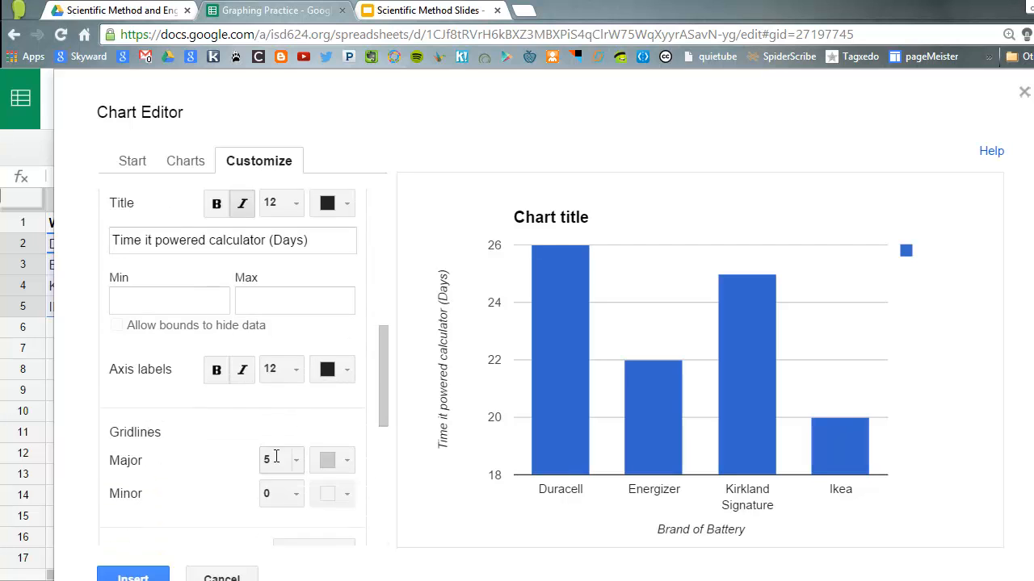
scroll(235, 400, down, 3)
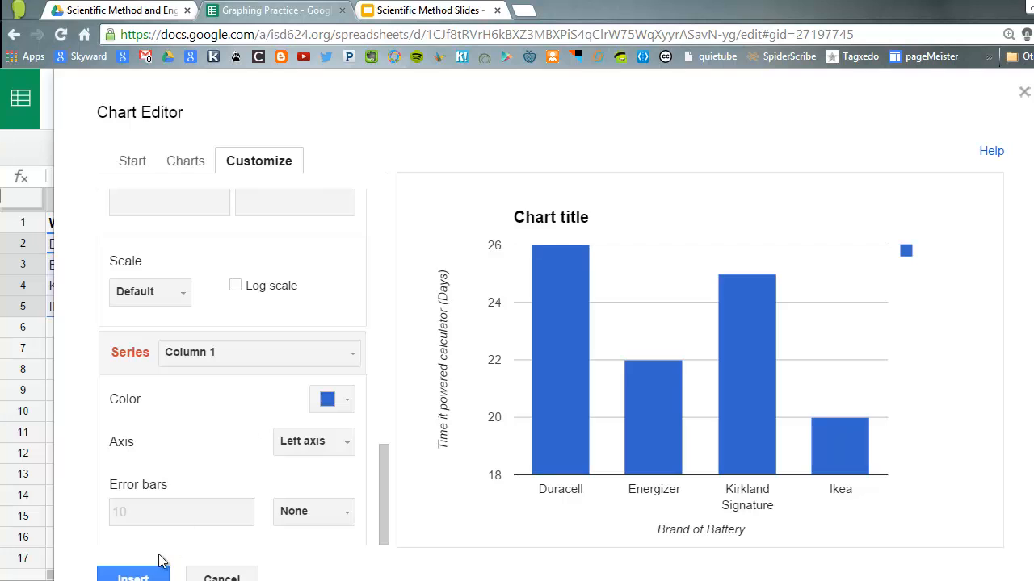
click(133, 577)
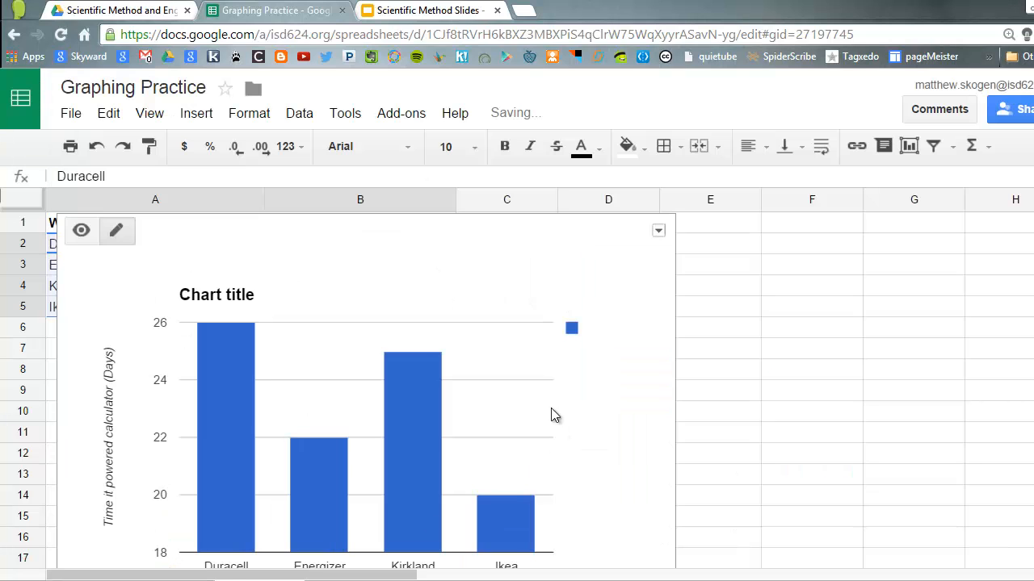
click(593, 404)
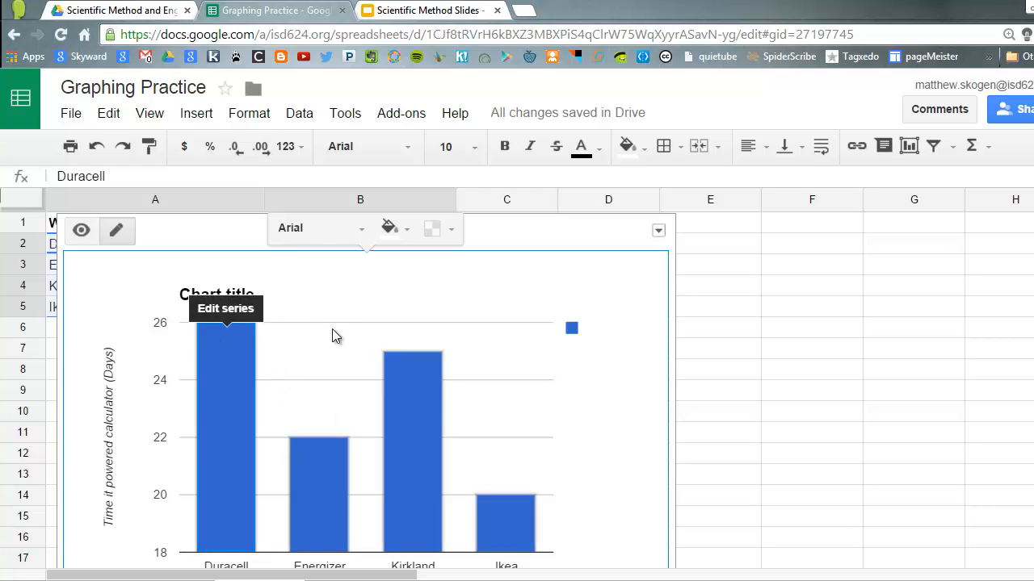
click(658, 231)
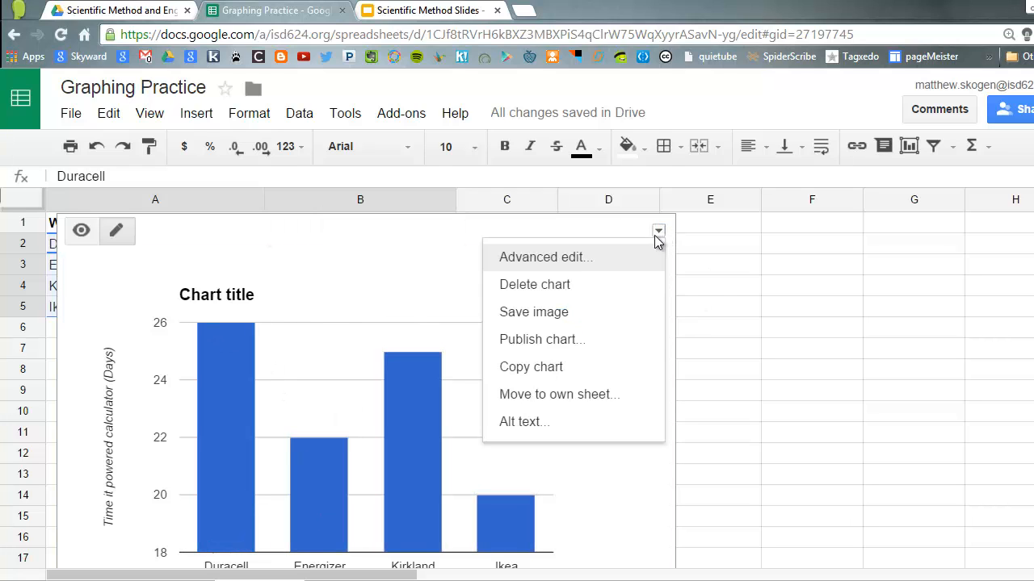
click(533, 368)
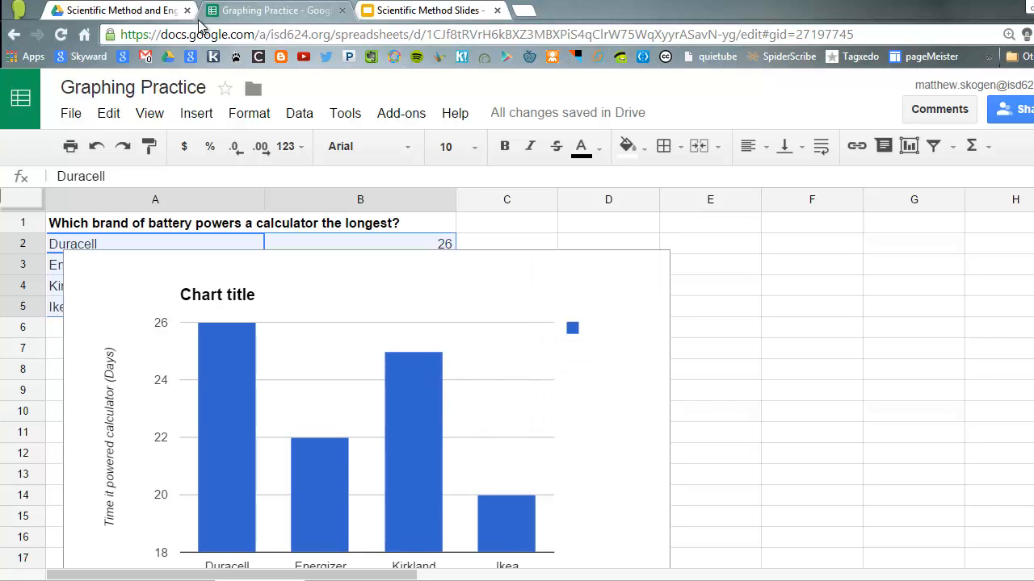
Step: Switch to Google Drive, search for "popper" and open the "[Template] Popper Investigation" document
click(157, 12)
click(284, 97)
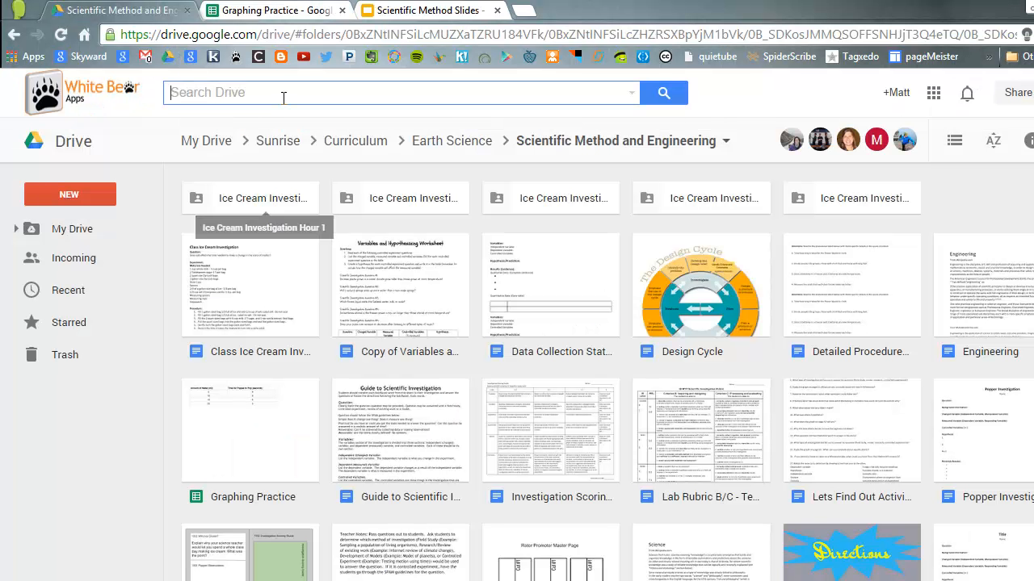
text(popper)
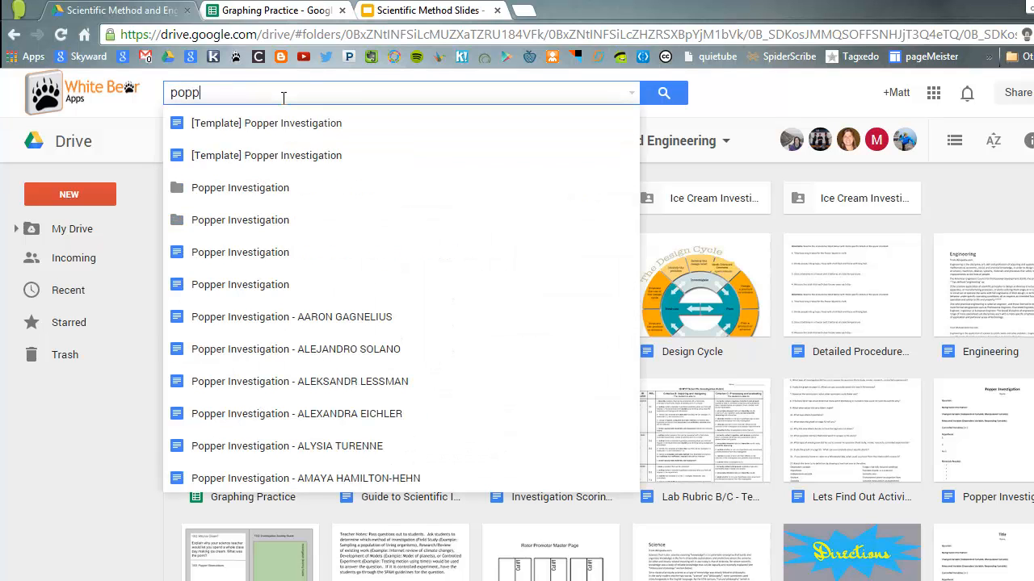
click(280, 130)
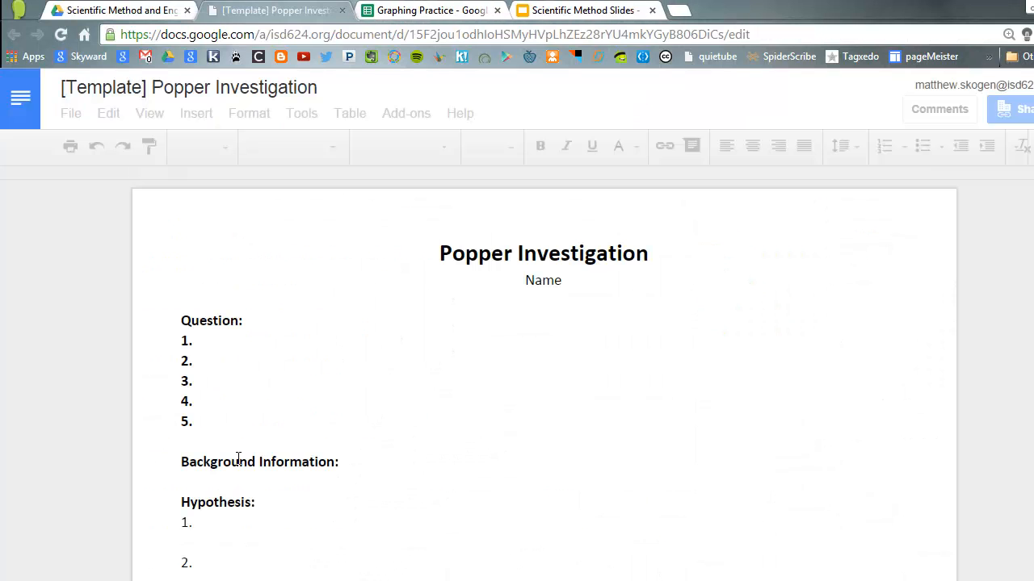
Step: Add a blank line below the Quantitative Data heading and paste the copied column chart in that section
scroll(300, 443, down, 1)
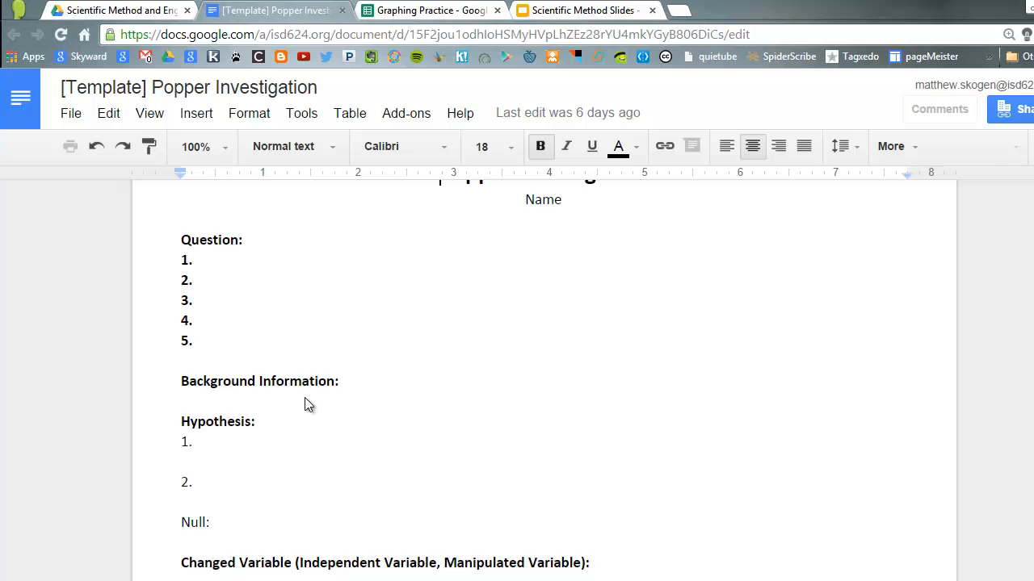
scroll(307, 399, down, 5)
scroll(307, 399, down, 2)
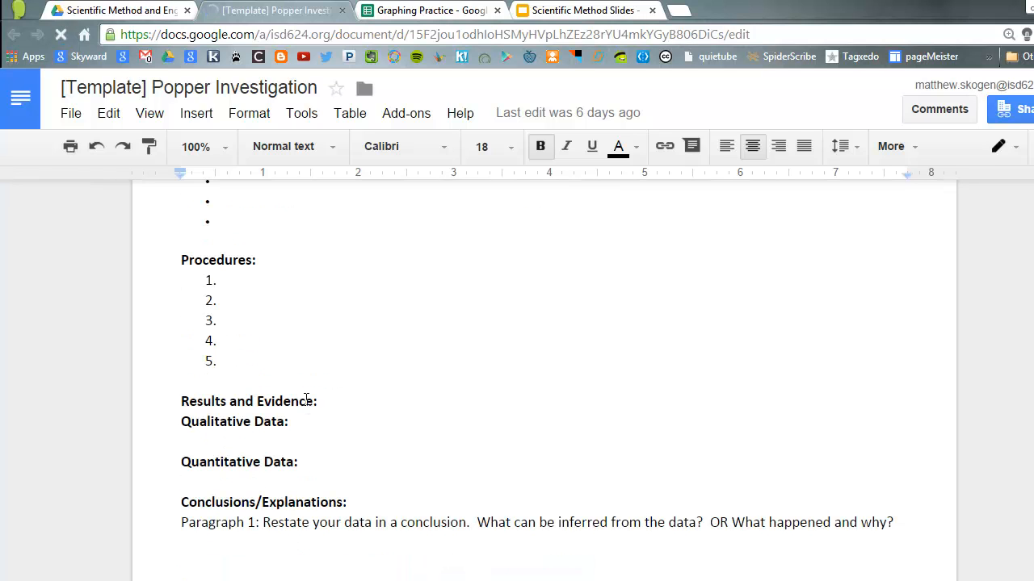
scroll(306, 398, down, 8)
scroll(306, 399, up, 5)
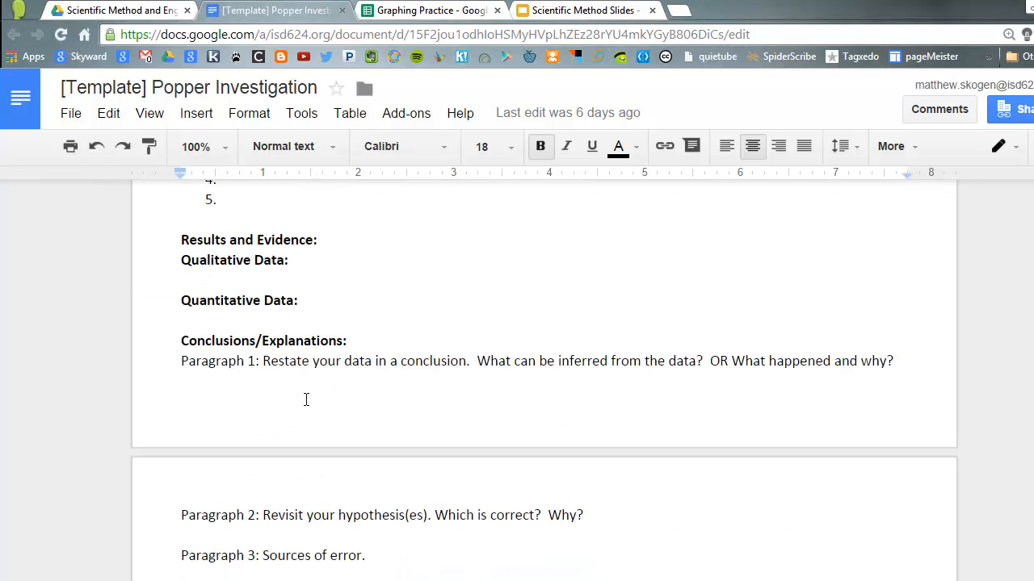
click(194, 323)
key(Return)
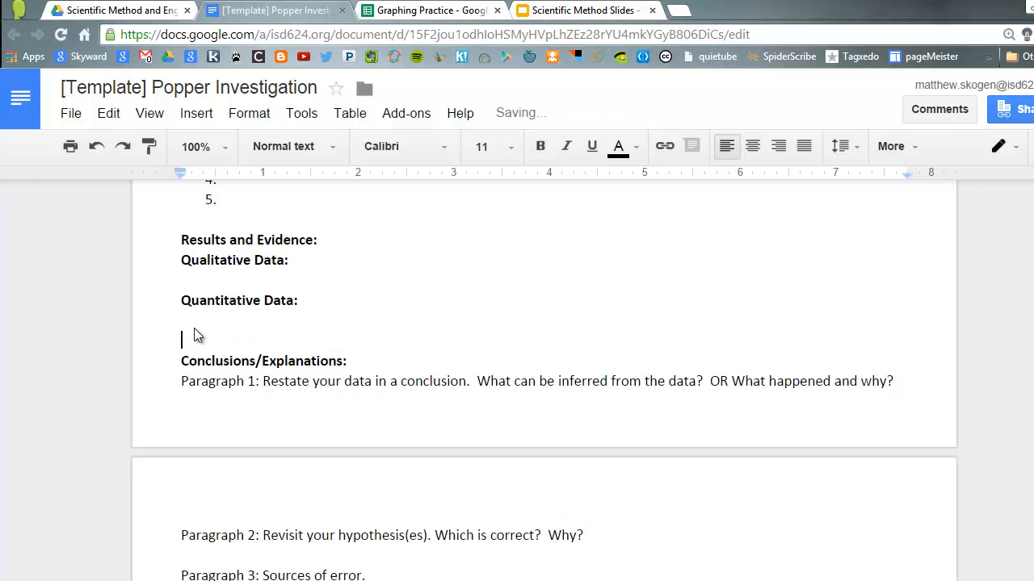
right_click(194, 328)
click(244, 402)
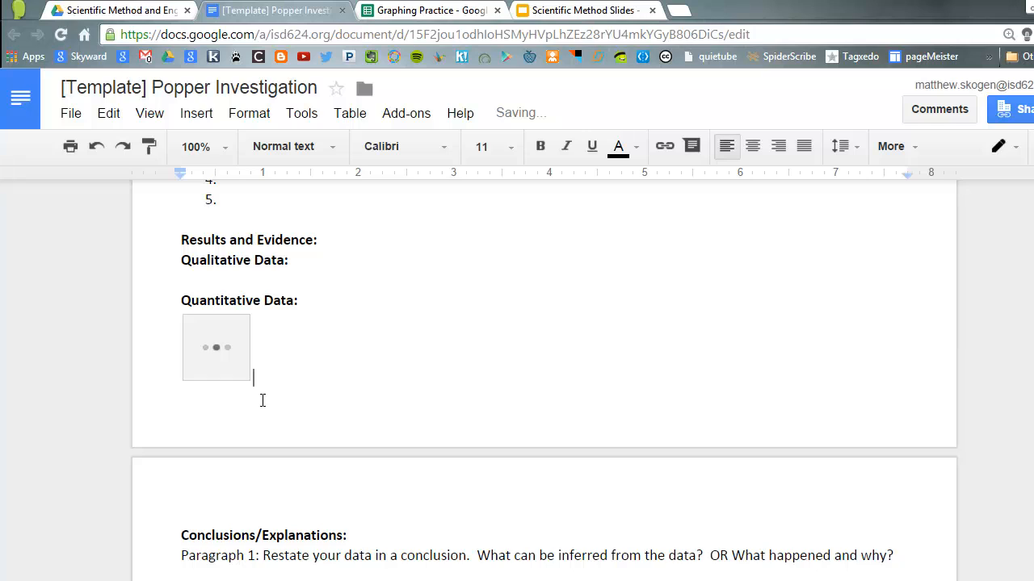